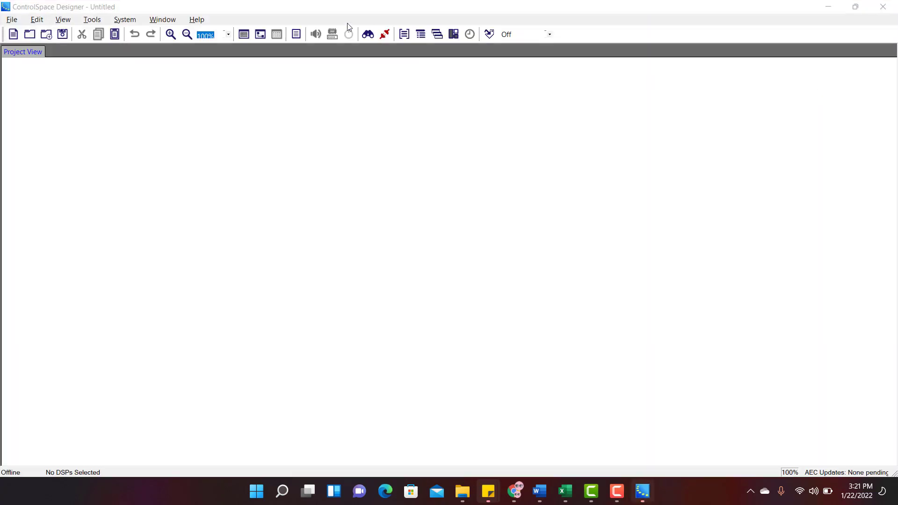
Open the Window menu to list the panels available for the workspace
left_click(162, 20)
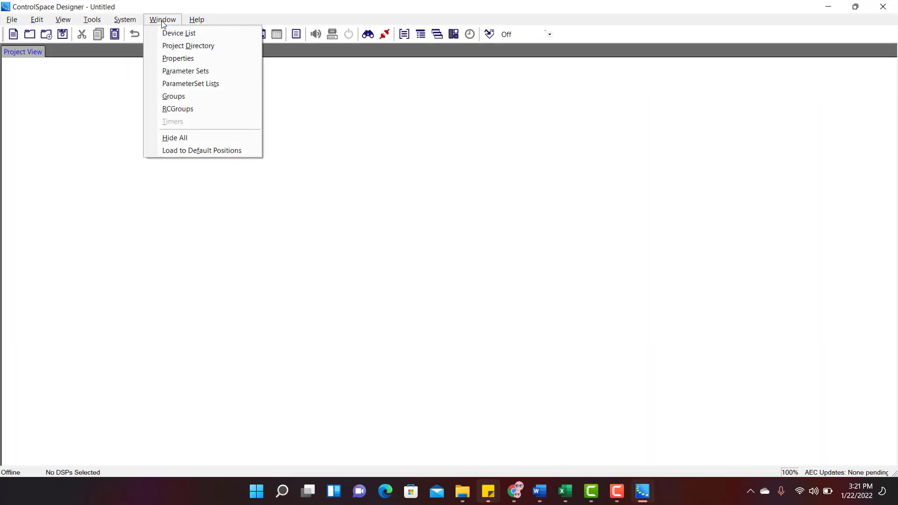
Show the Device List panel and select the USB PM8500 amplifier
left_click(168, 32)
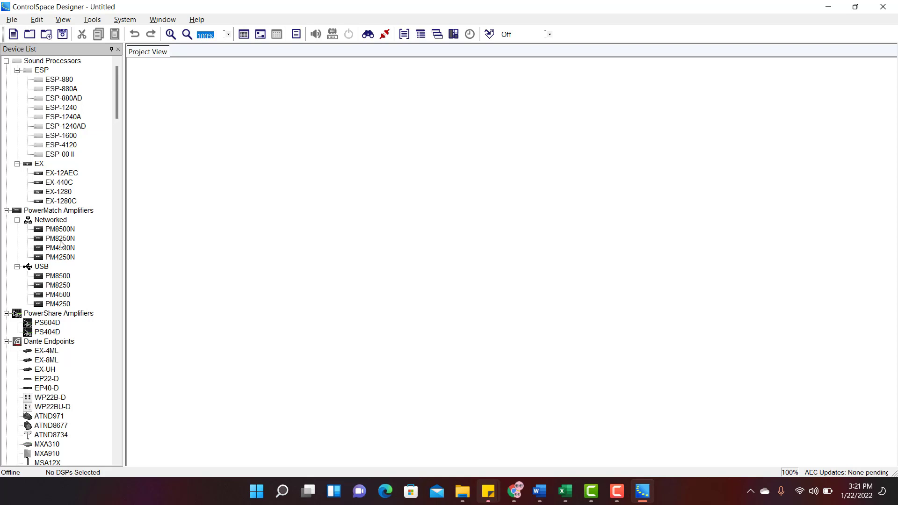
left_click(58, 277)
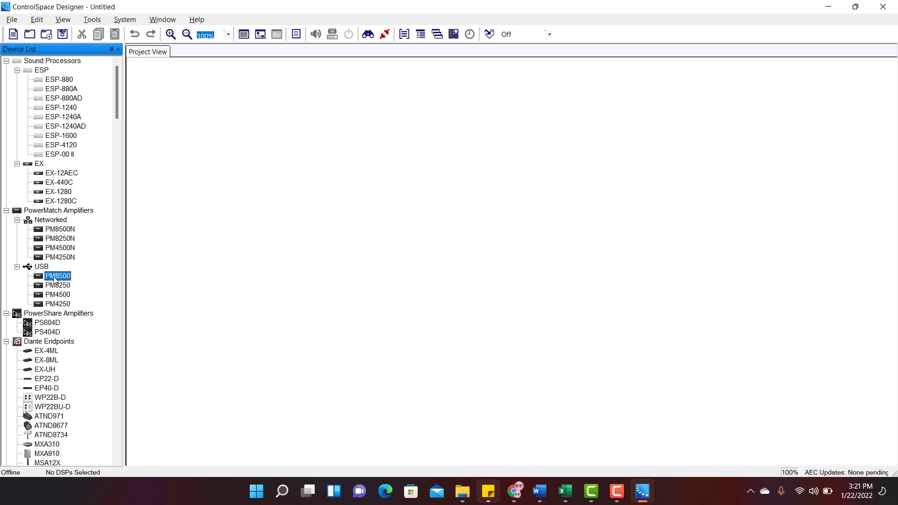
Place a USB PM8500 amplifier block, 'PM8500 1', into the Project View
left_click_drag(54, 279, 283, 242)
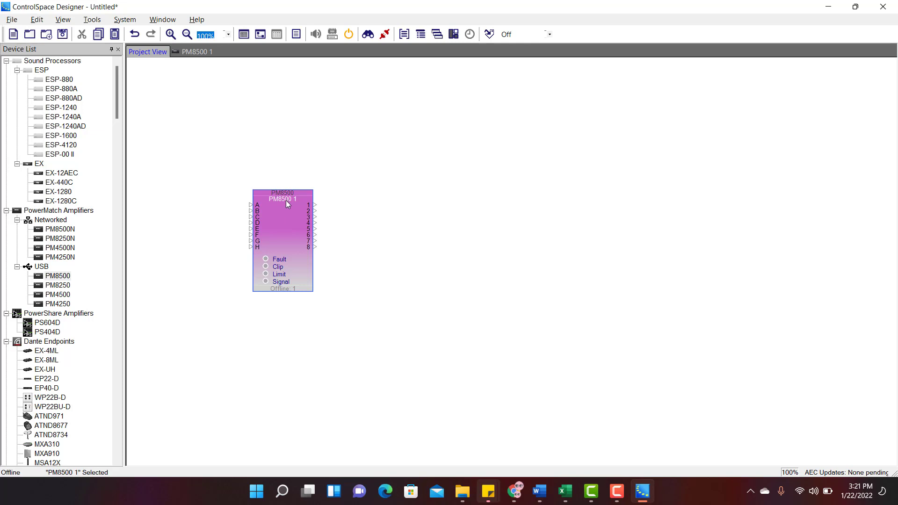
right_click(275, 219)
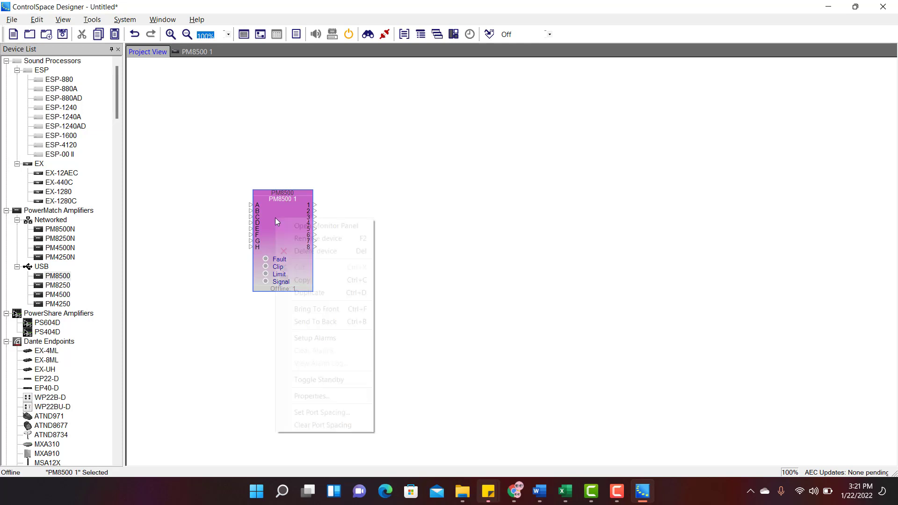
Rename the PM8500 1 amplifier to 'AV universe' in its Properties dialog
left_click(334, 397)
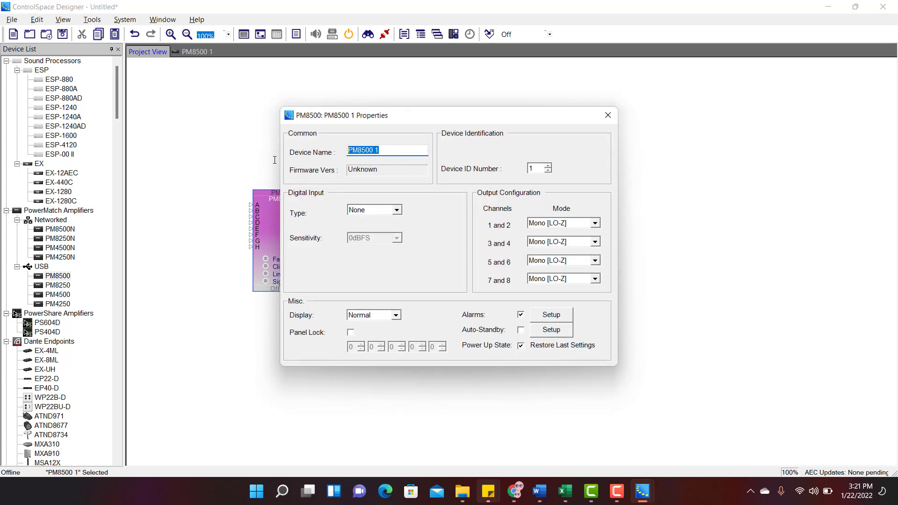
type("AV universe")
left_click(606, 117)
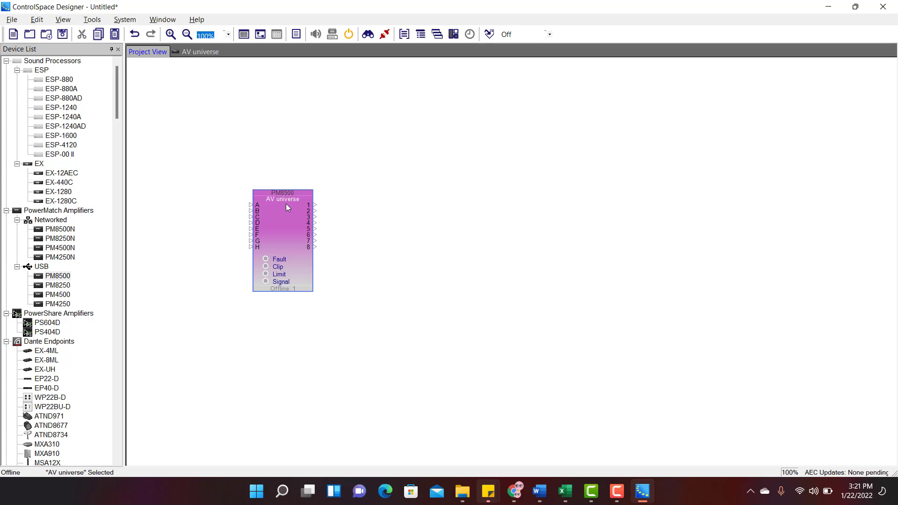
right_click(278, 226)
Raise the AV universe amplifier's Device ID from 1 to 2 in Properties
left_click(331, 399)
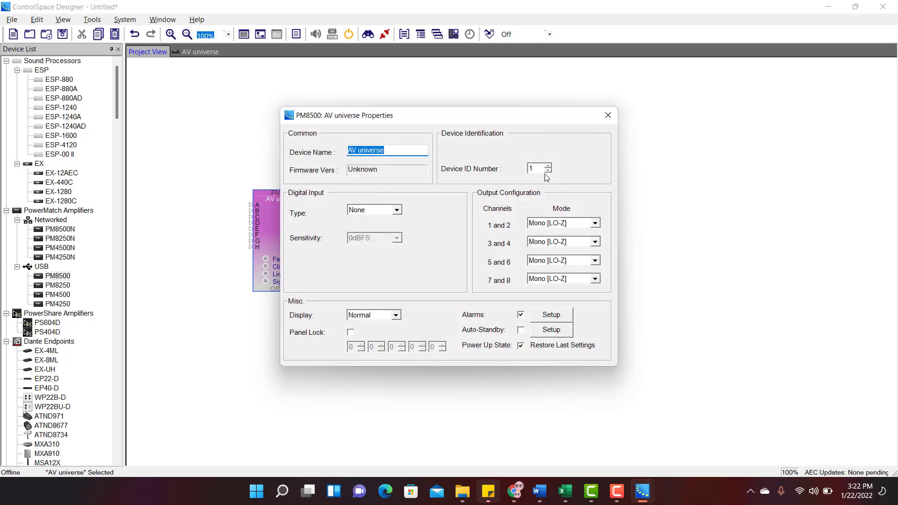
left_click(549, 166)
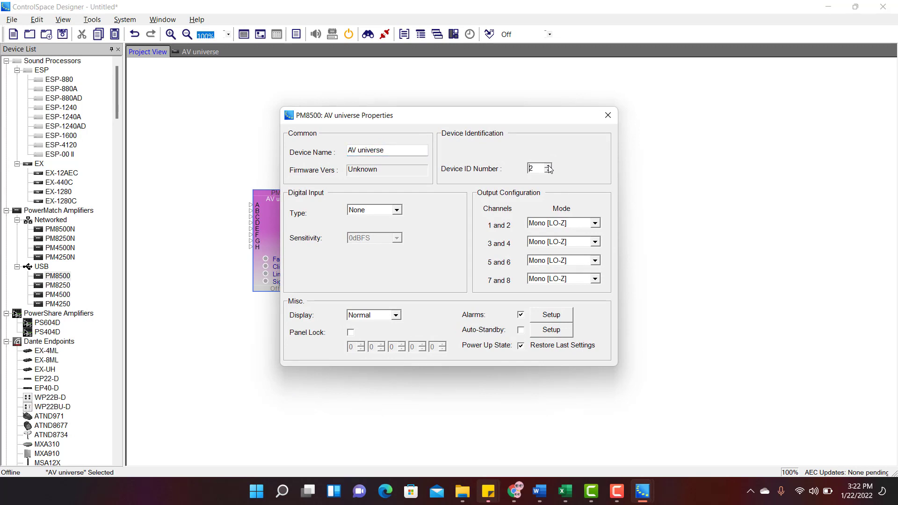
left_click(608, 113)
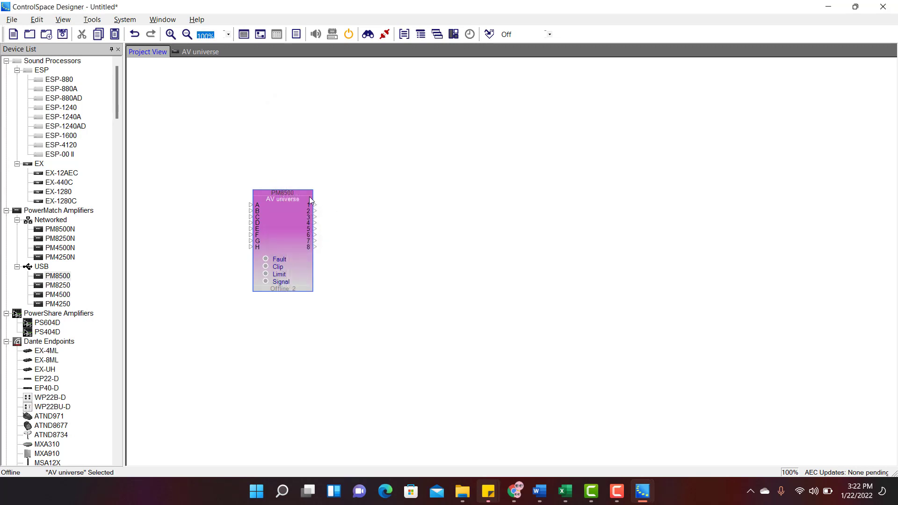
mouse_move(314, 213)
right_click(277, 232)
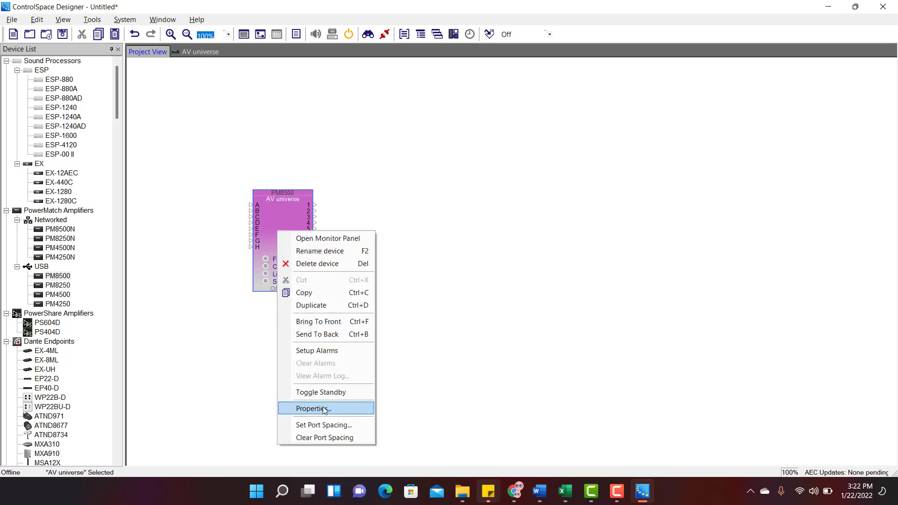
Reopen AV universe's Properties and keep the Digital Input Type at None
left_click(323, 408)
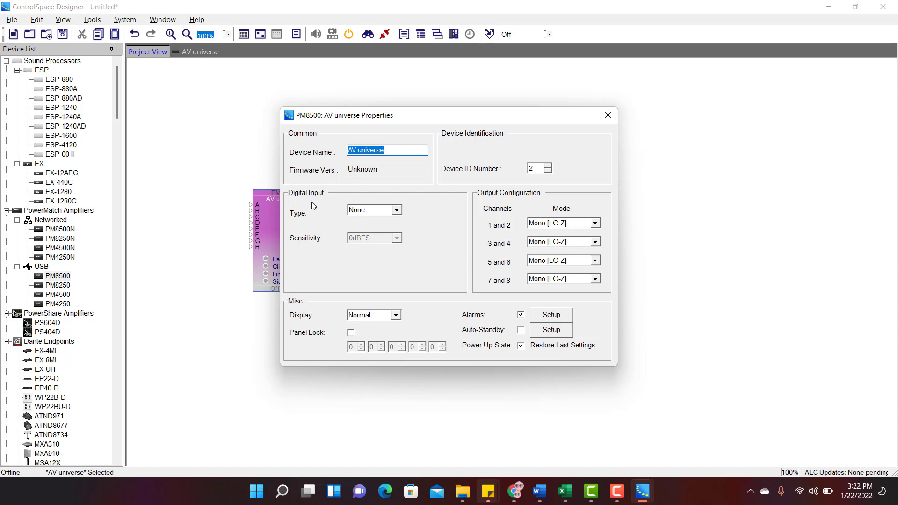
left_click(394, 212)
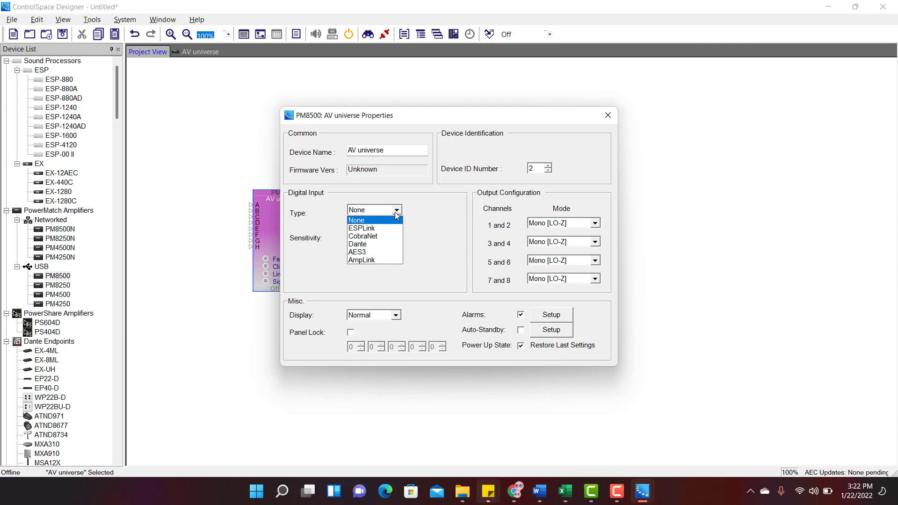
left_click(396, 215)
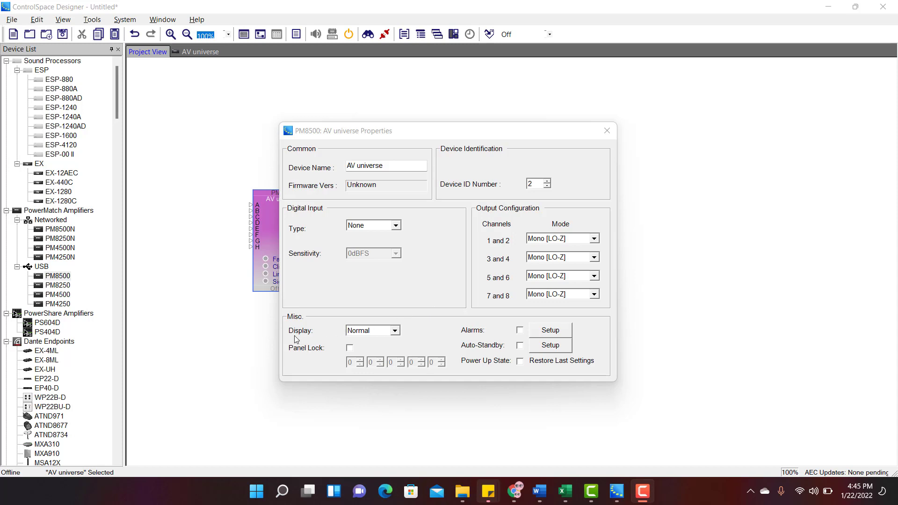
left_click(398, 334)
left_click(398, 332)
left_click(384, 349)
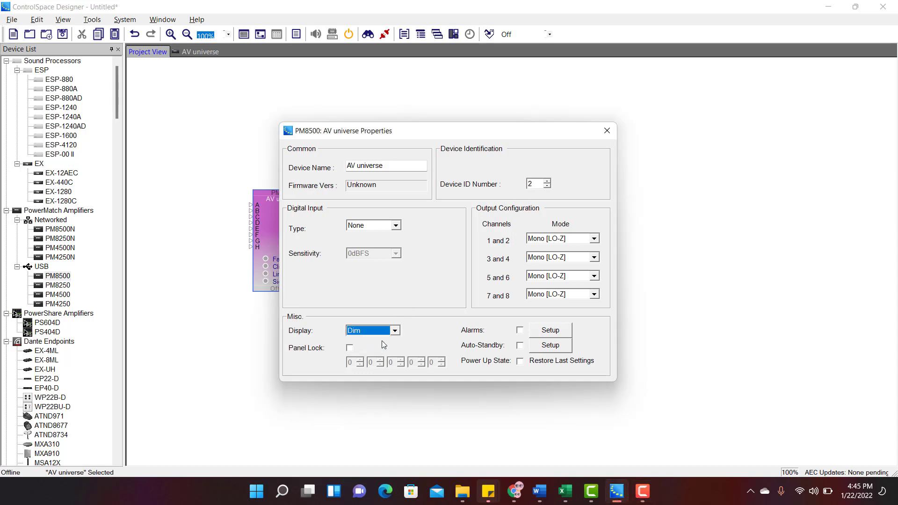
left_click(395, 331)
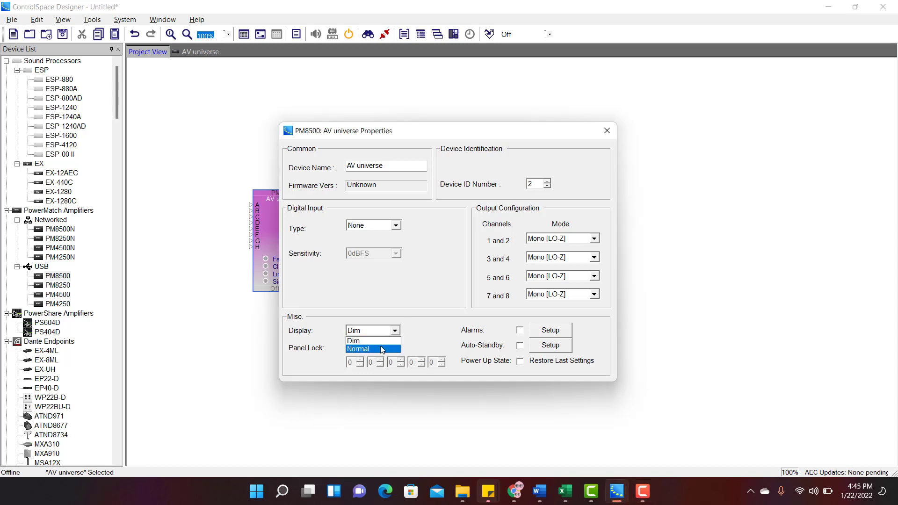
left_click(377, 341)
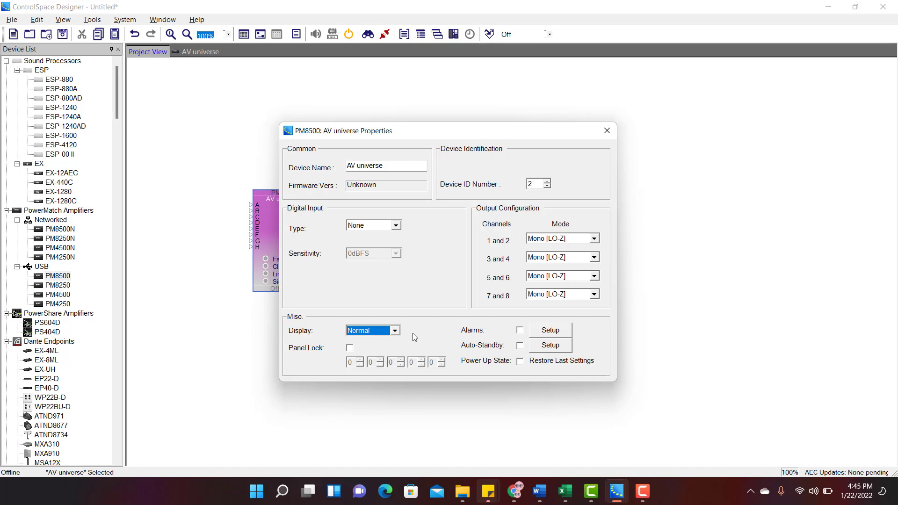
left_click(350, 348)
Raise each of the five panel lock code digits by one and enable Alarms
left_click(359, 360)
left_click(379, 359)
left_click(401, 360)
left_click(421, 359)
left_click(441, 359)
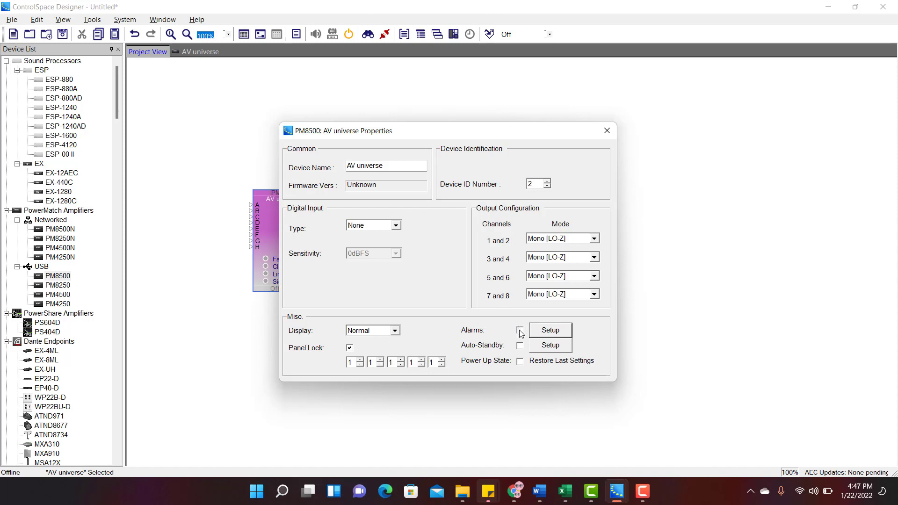
left_click(519, 331)
Alarm on open circuit detection and on gain reduction from limiting or internal protection
left_click(549, 330)
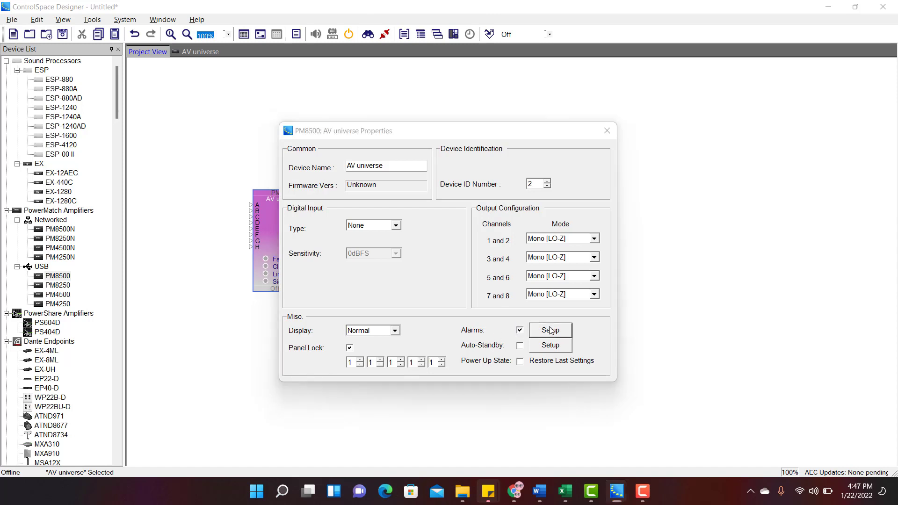
left_click(412, 245)
left_click(413, 235)
left_click(415, 225)
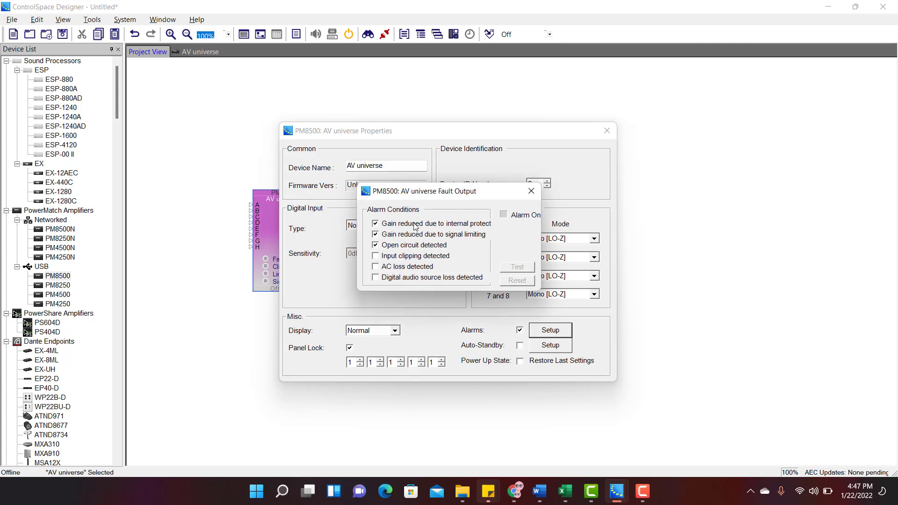
left_click(531, 191)
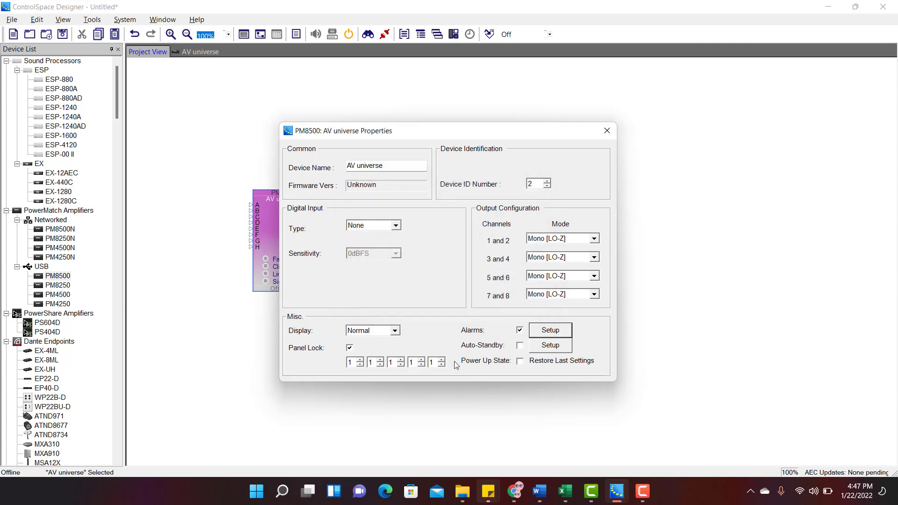
left_click(520, 346)
Review Auto-Standby settings: inputs A–H monitored, wake signal present time 0 seconds
left_click(545, 348)
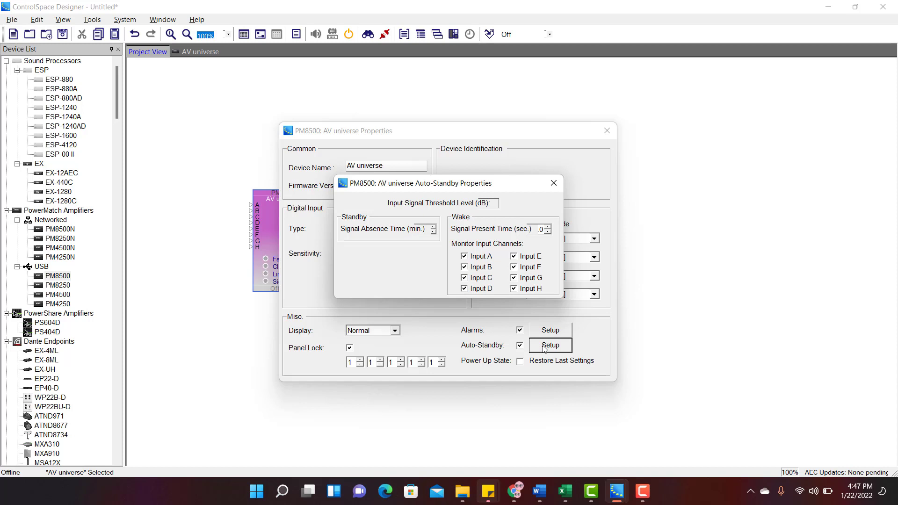
left_click(553, 183)
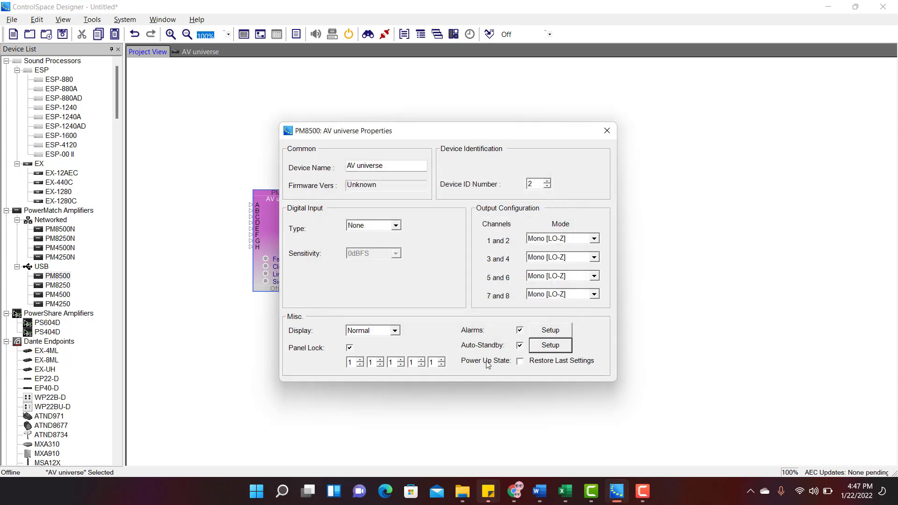